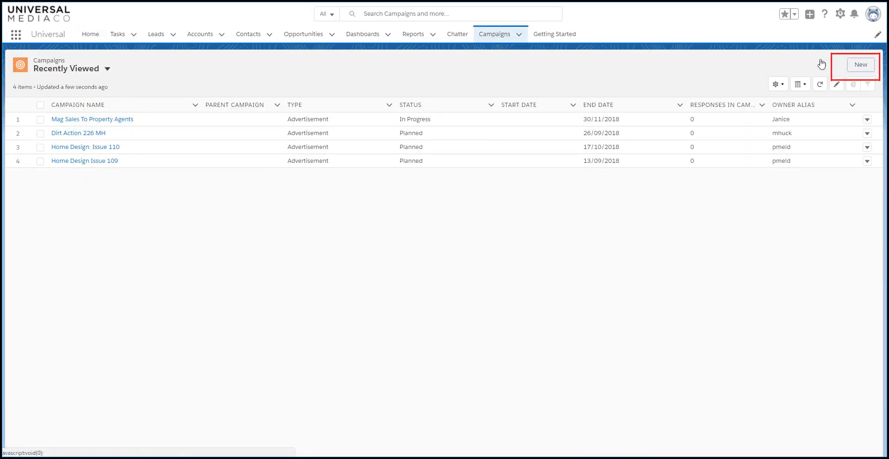
- Create and save the active campaign 'Home Design Issue 116', magazine Home Design, ending 24/10/2018
left_click(860, 69)
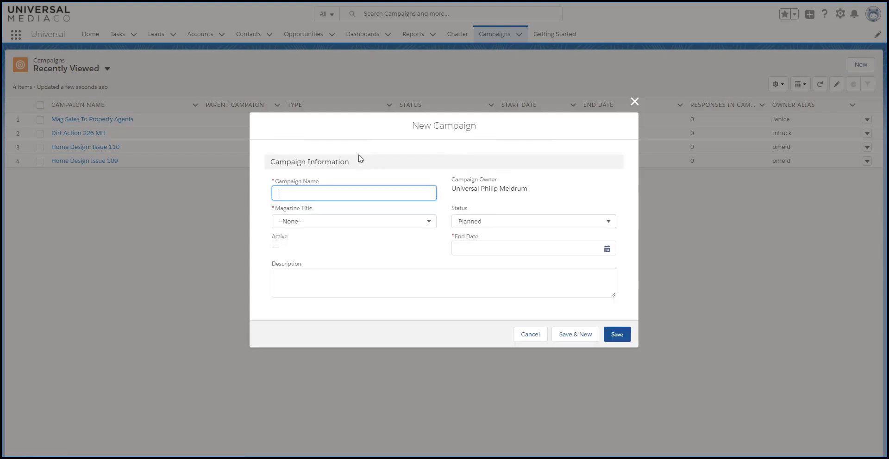
type("Home Design Issue 116")
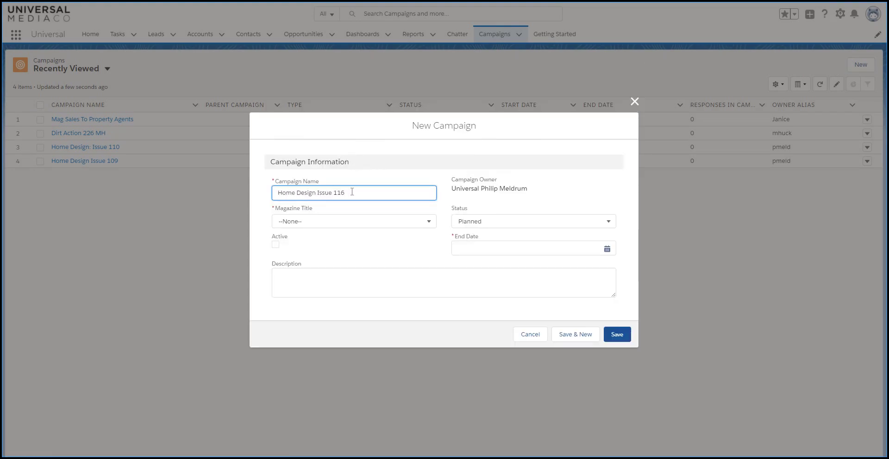
left_click(355, 226)
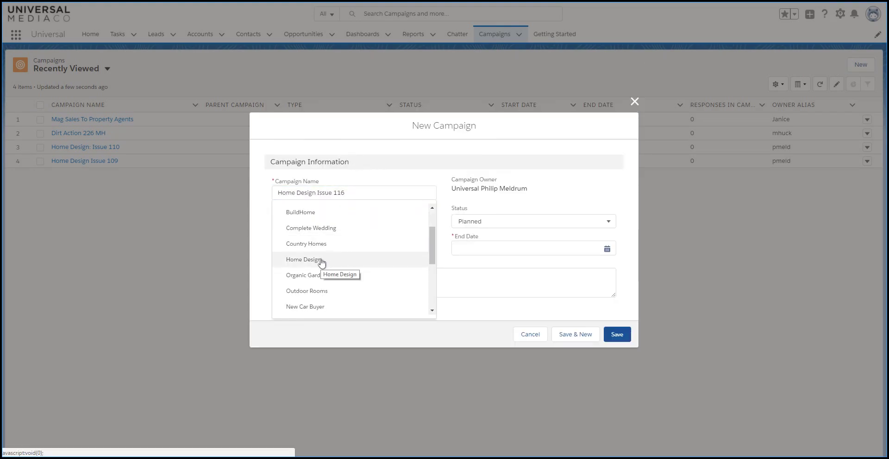
left_click(322, 261)
left_click(275, 245)
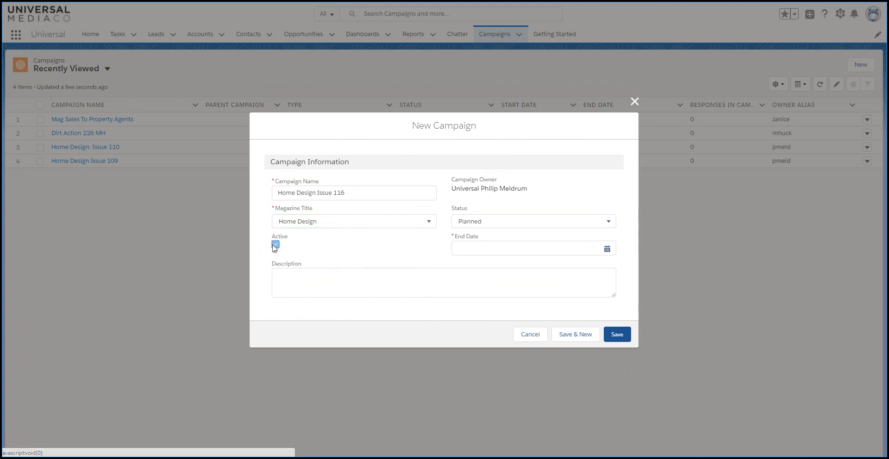
left_click(607, 250)
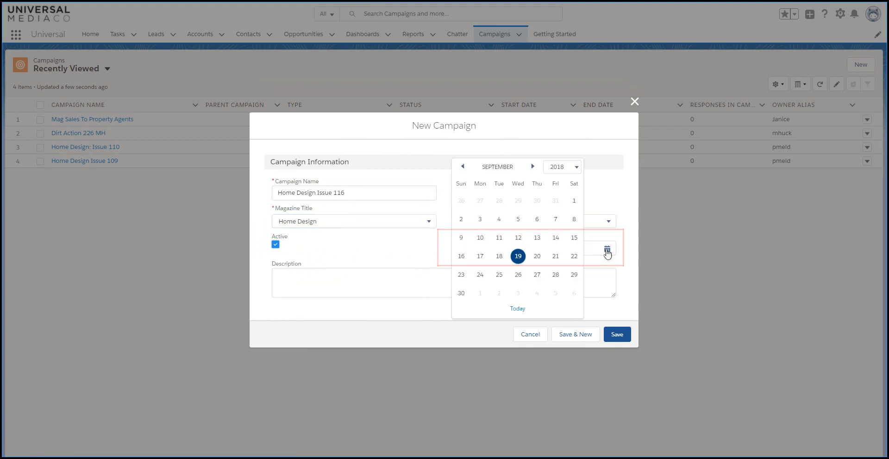
left_click(533, 167)
left_click(518, 256)
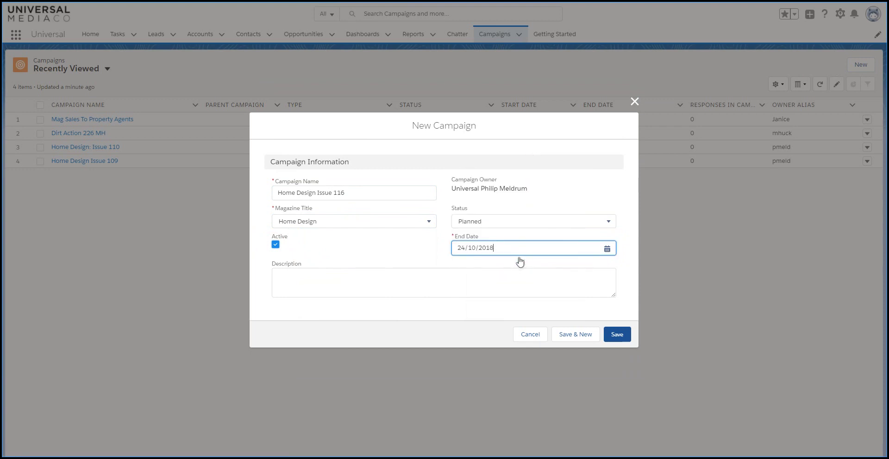
left_click(441, 278)
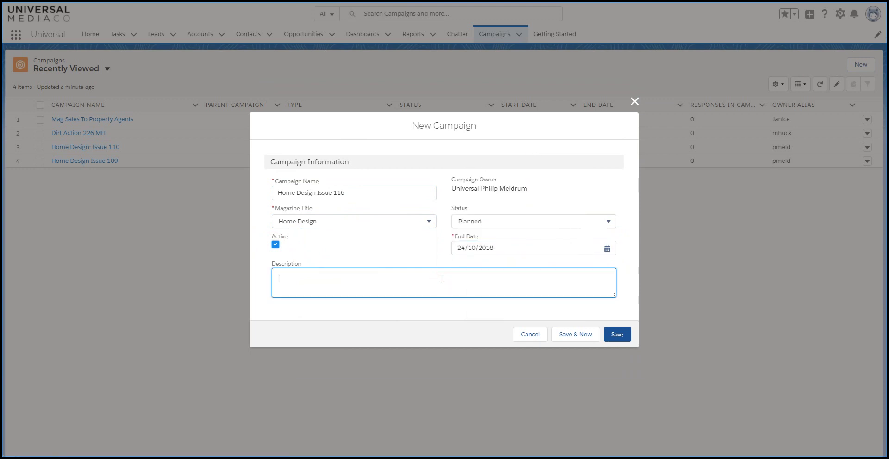
left_click(619, 335)
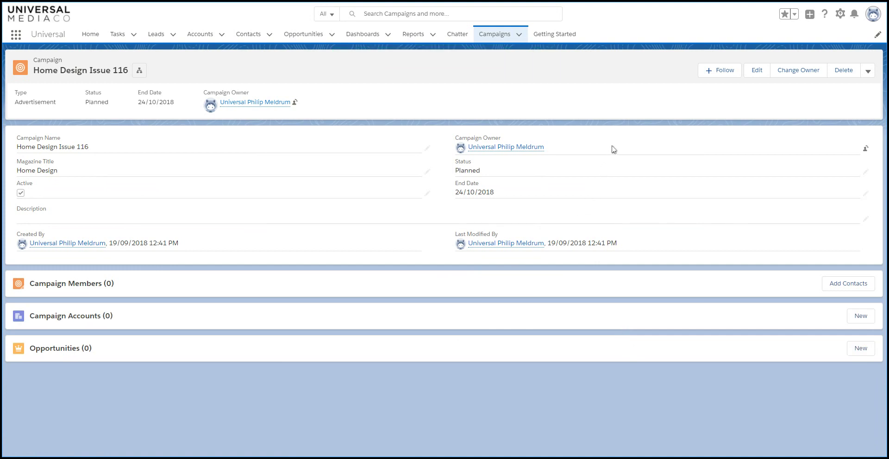
- Transfer the campaign's ownership to the Publisher & Head of Digital user
left_click(867, 150)
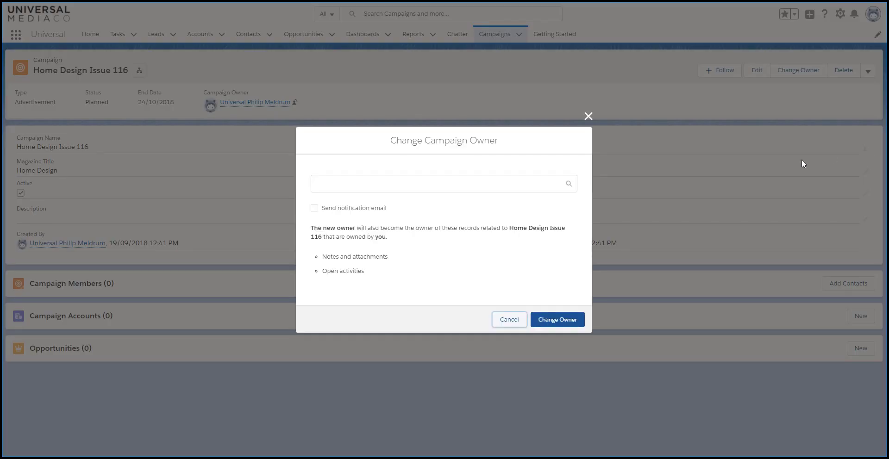
left_click(460, 181)
type("Jani")
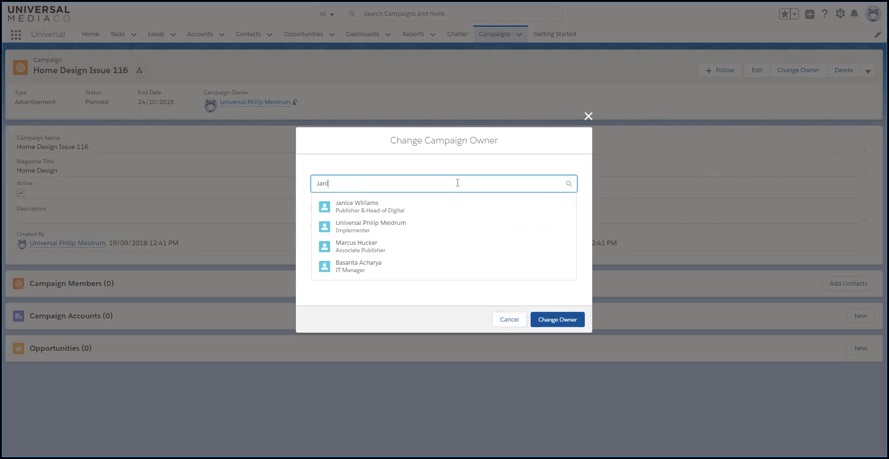
left_click(378, 224)
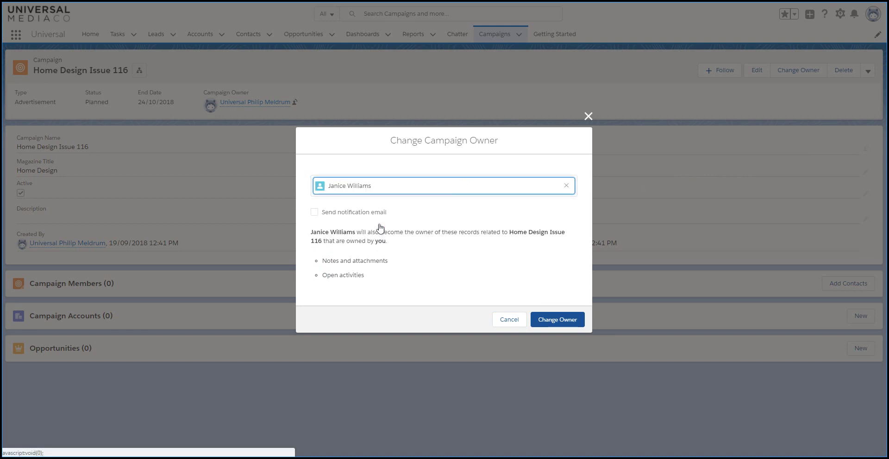
left_click(564, 319)
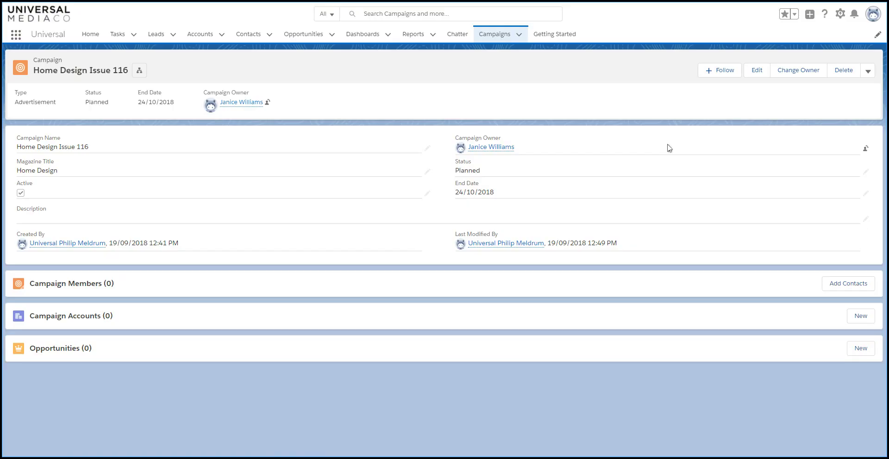
- Add the Alpha Index Ltd contact to the campaign with member status Added to Campaign
left_click(855, 288)
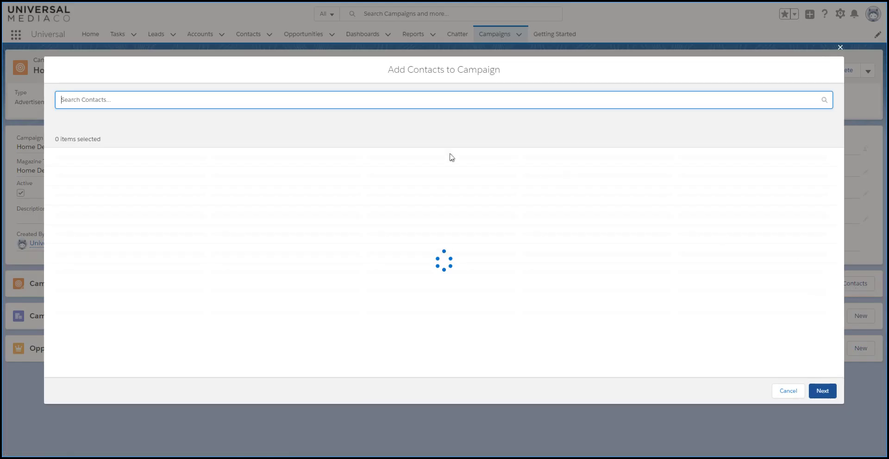
type("Rhyd")
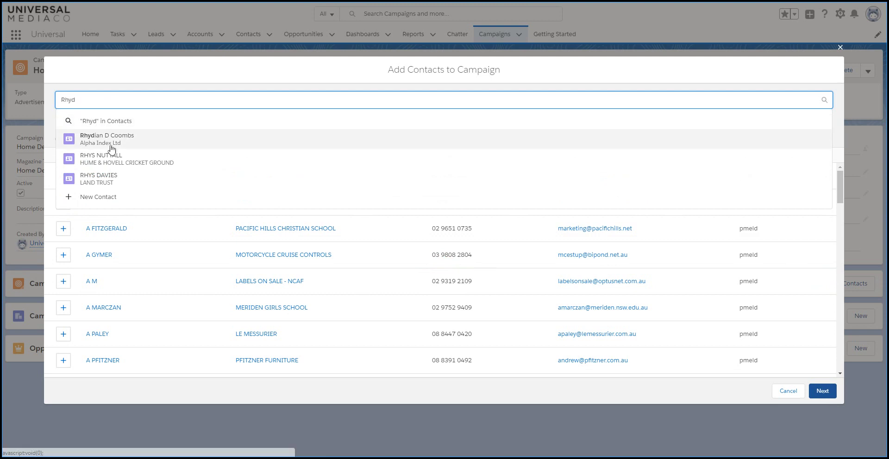
left_click(112, 145)
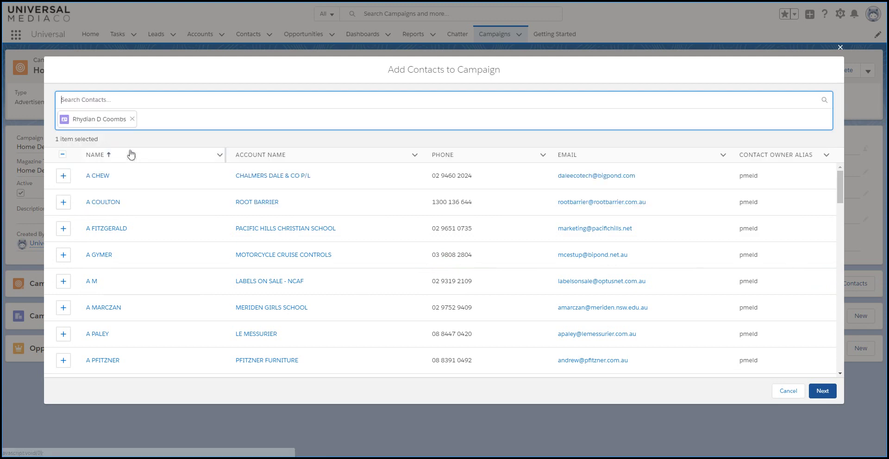
left_click(819, 393)
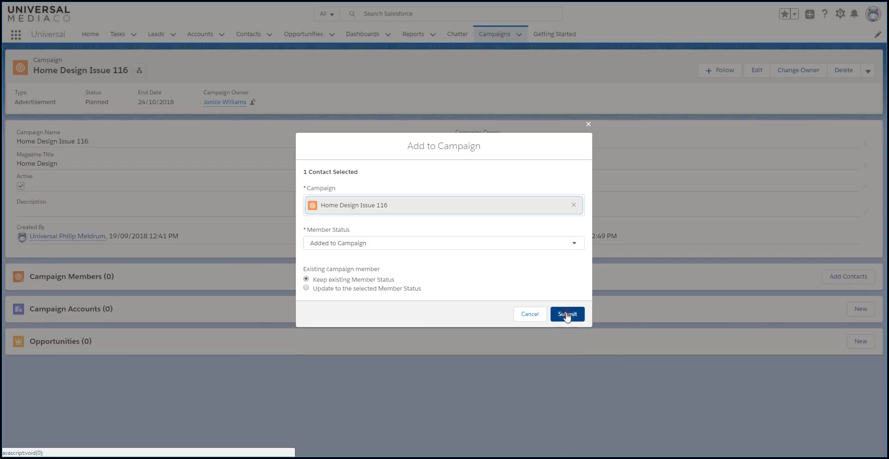
left_click(567, 315)
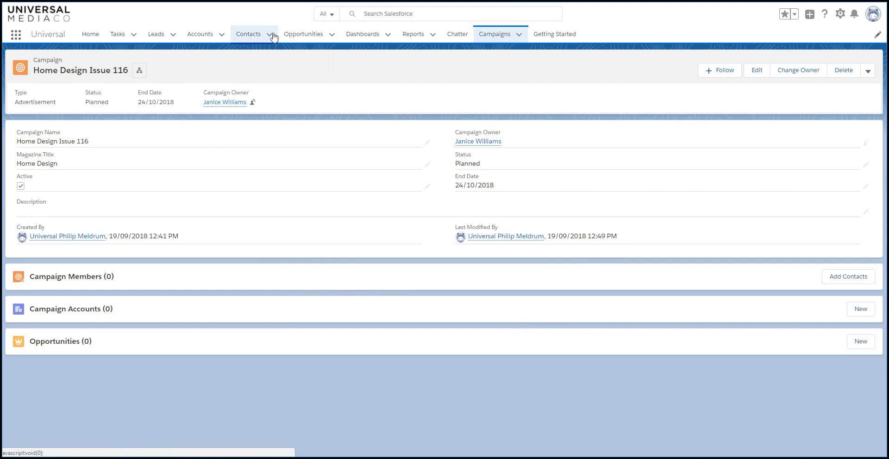
- Show the All Contacts list view in Contacts
left_click(253, 35)
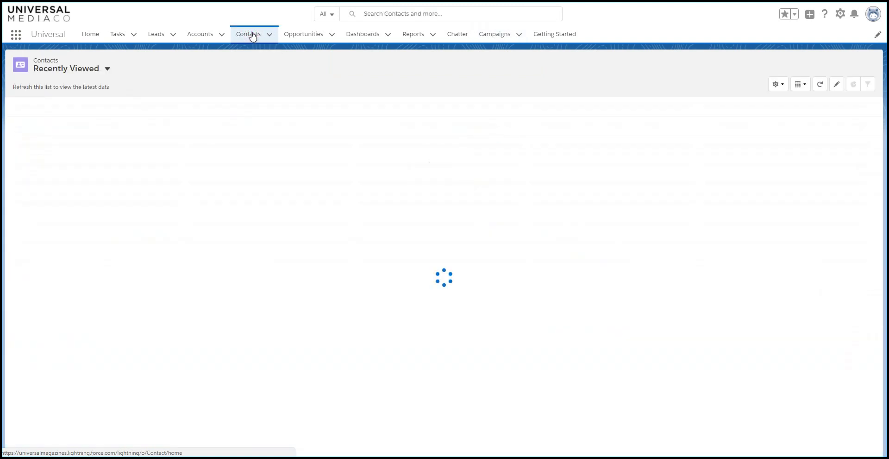
left_click(108, 69)
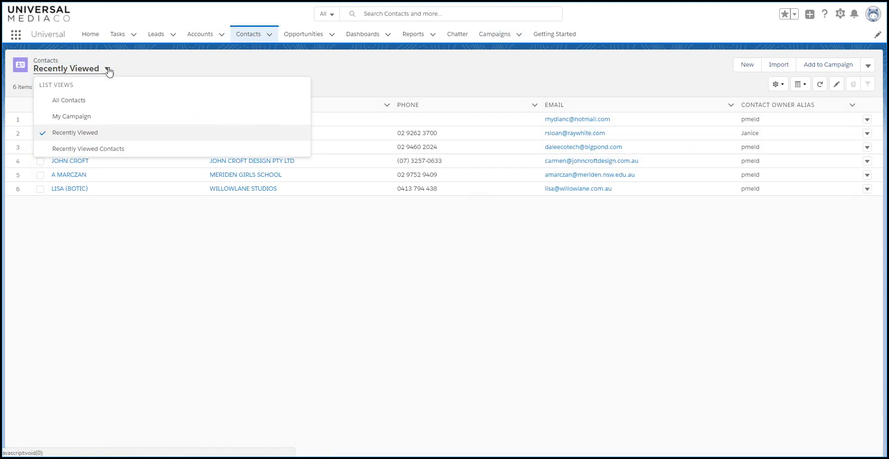
left_click(87, 99)
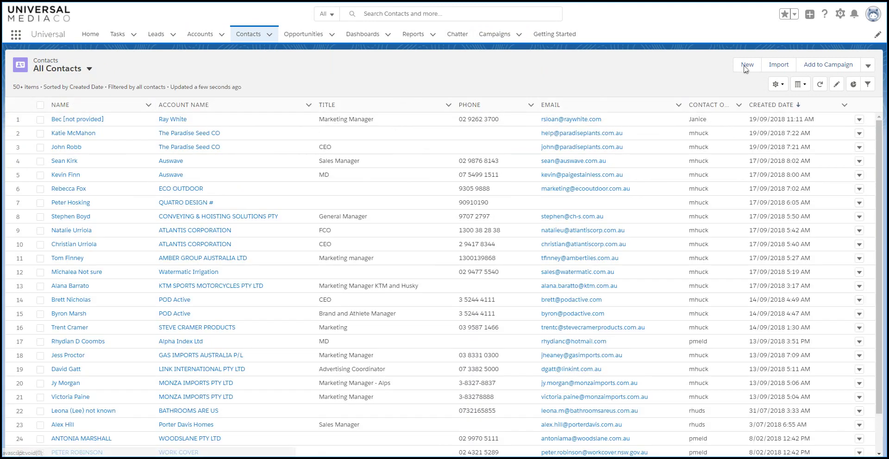
- Clone the All Contacts list view under the name 'Contacts from BRIGHTON'
left_click(783, 87)
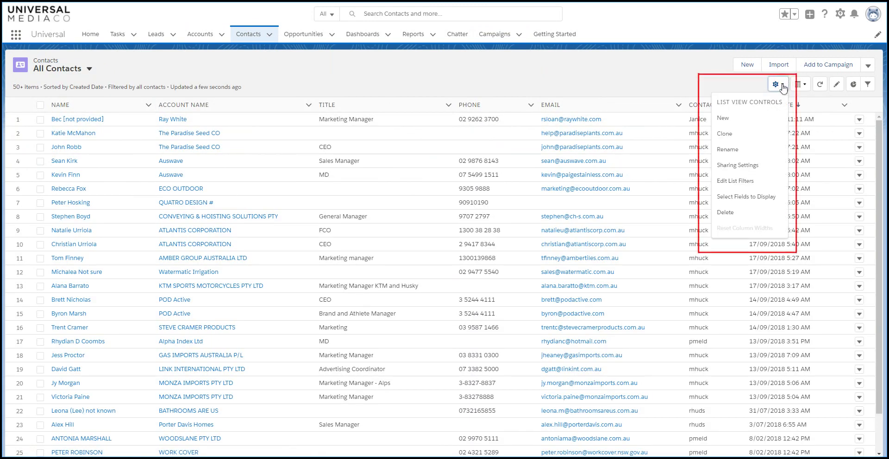
left_click(732, 139)
type("Contacts from BRIGHTON")
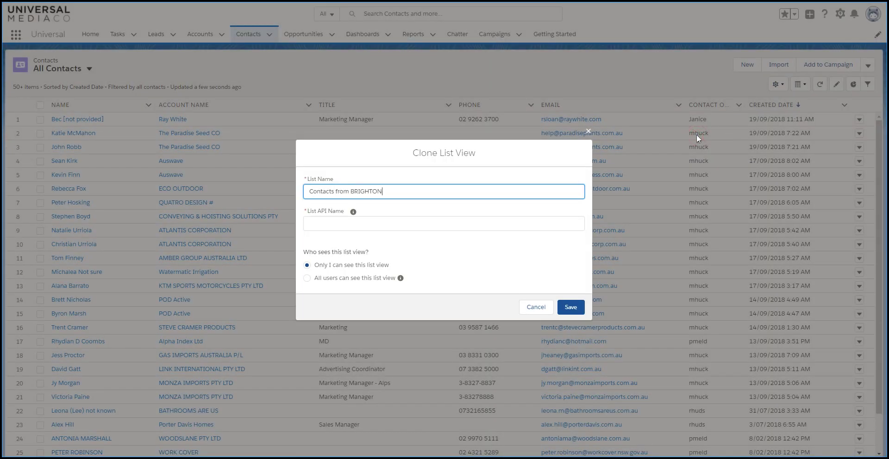
key("Tab")
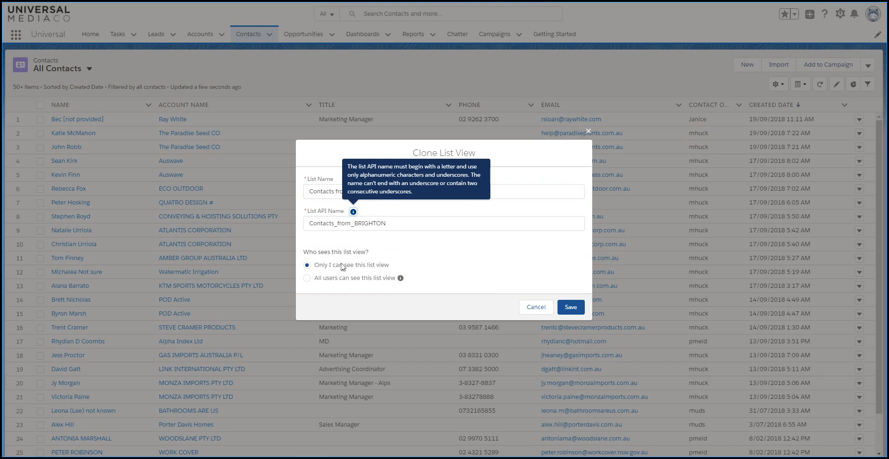
- Save the cloned list and filter it by Account Address contains BRIGHTON, leaving 26 contacts
left_click(573, 311)
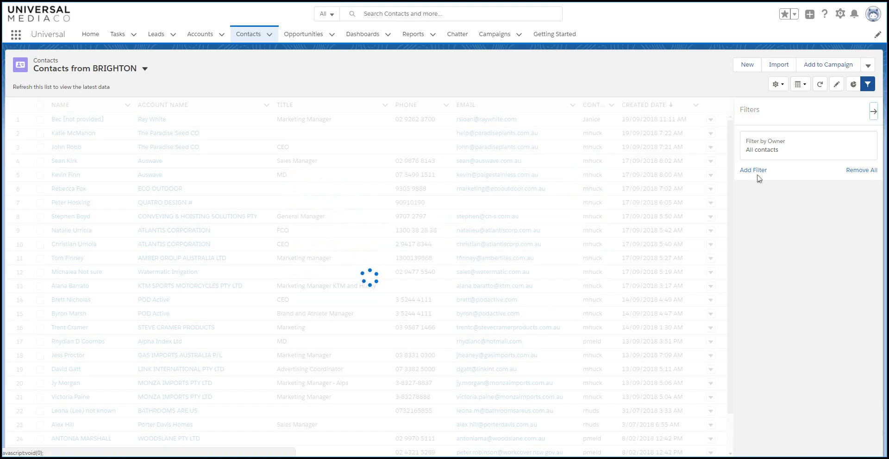
left_click(754, 171)
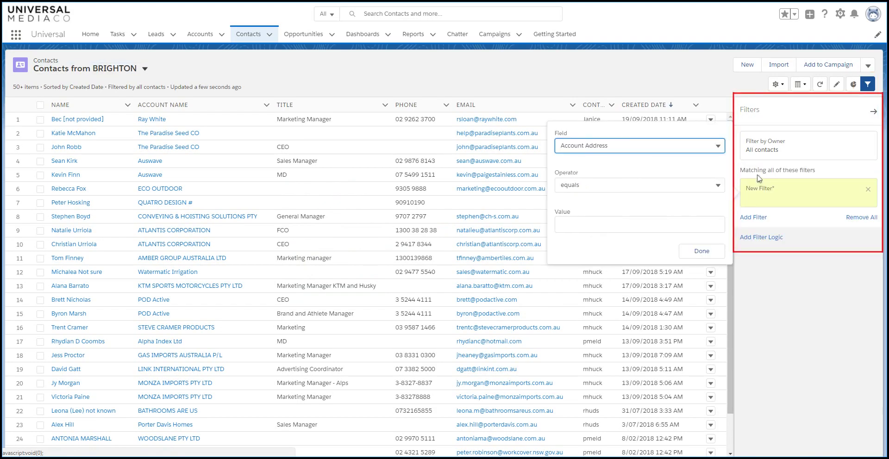
left_click(713, 146)
left_click(604, 168)
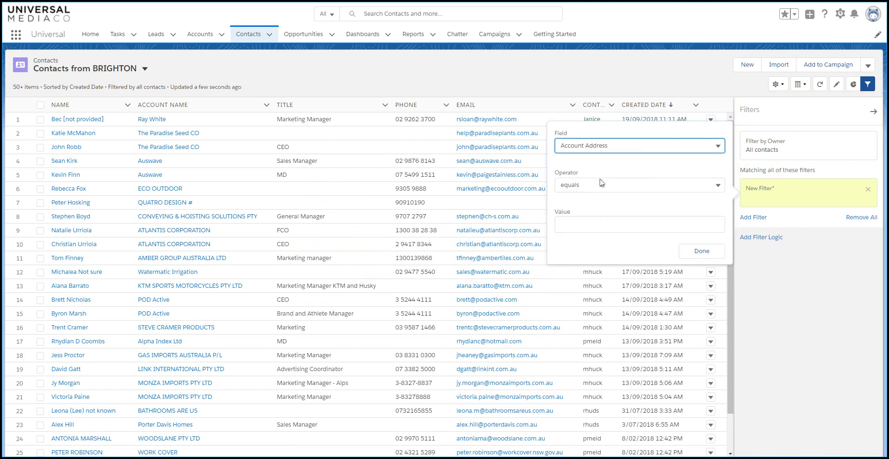
left_click(719, 185)
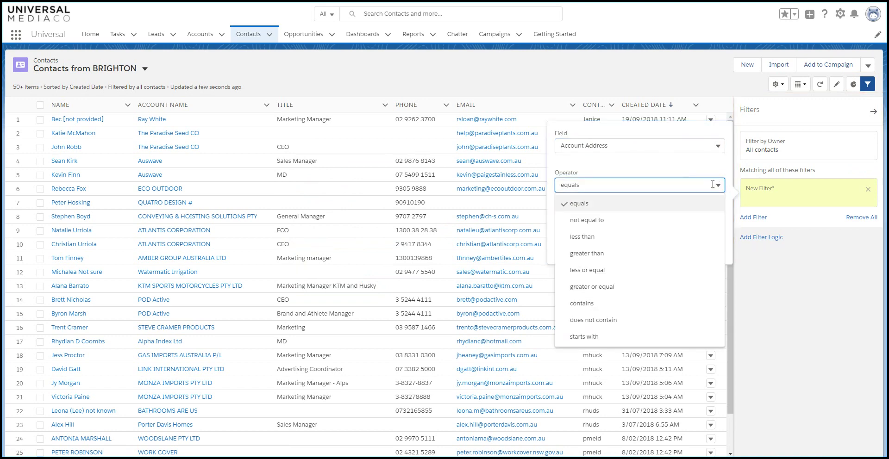
left_click(587, 304)
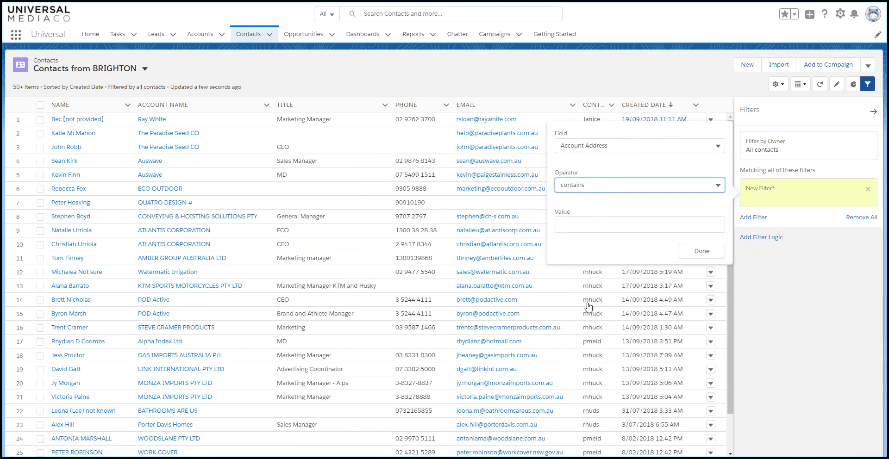
left_click(589, 226)
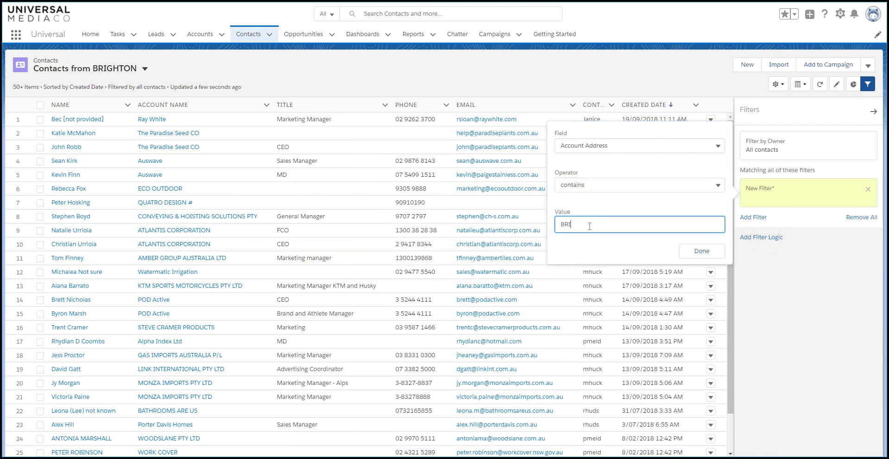
left_click(714, 253)
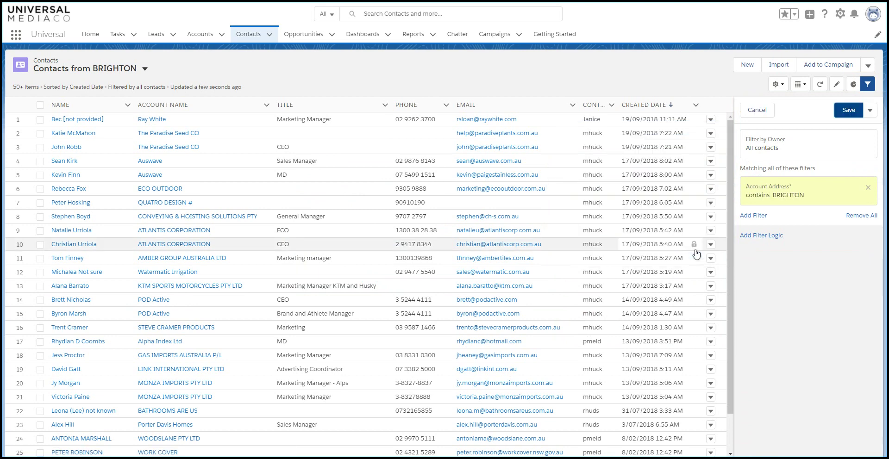
left_click(848, 111)
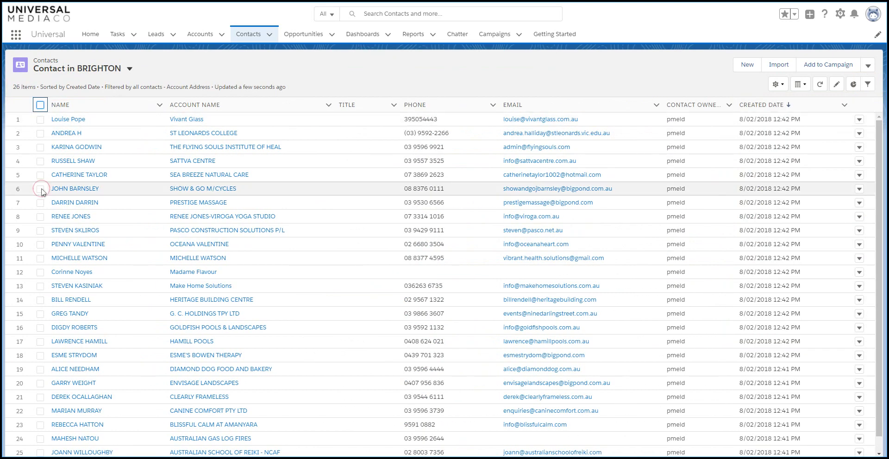
- Select all 26 contacts in the Contacts from BRIGHTON list
left_click(40, 189)
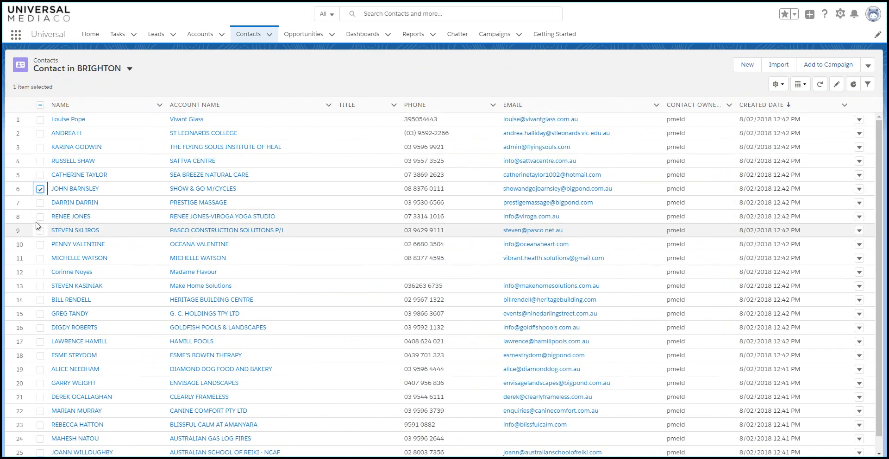
left_click(40, 217)
left_click(40, 272)
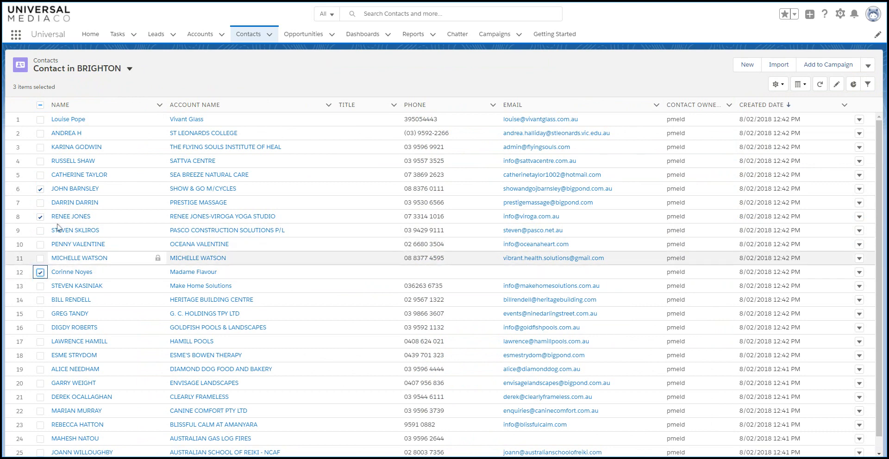
left_click(40, 105)
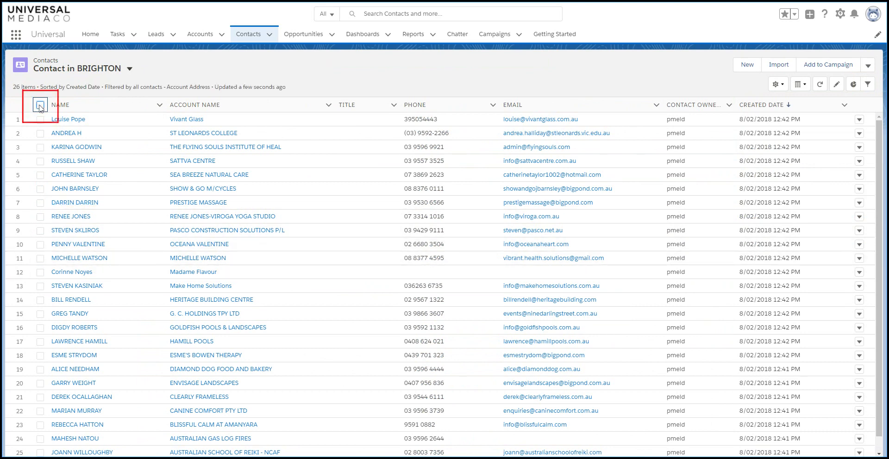
left_click(40, 106)
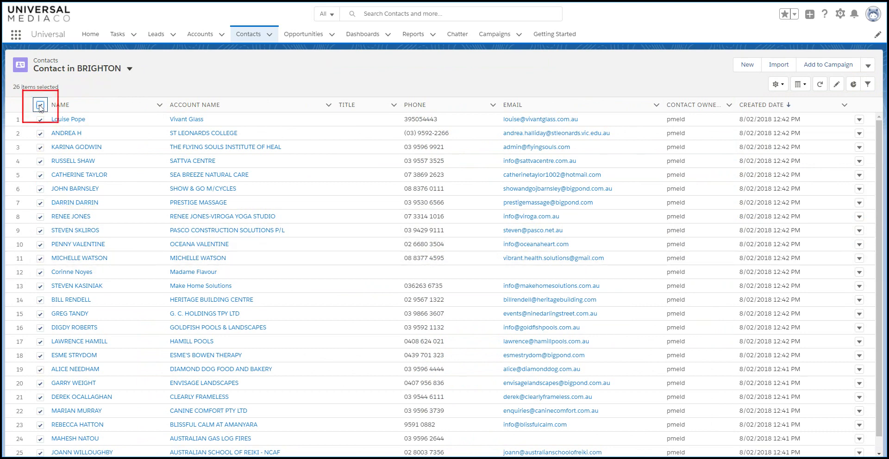
- Add the selected contacts to the Home Design Issue 116 campaign
left_click(820, 68)
left_click(517, 210)
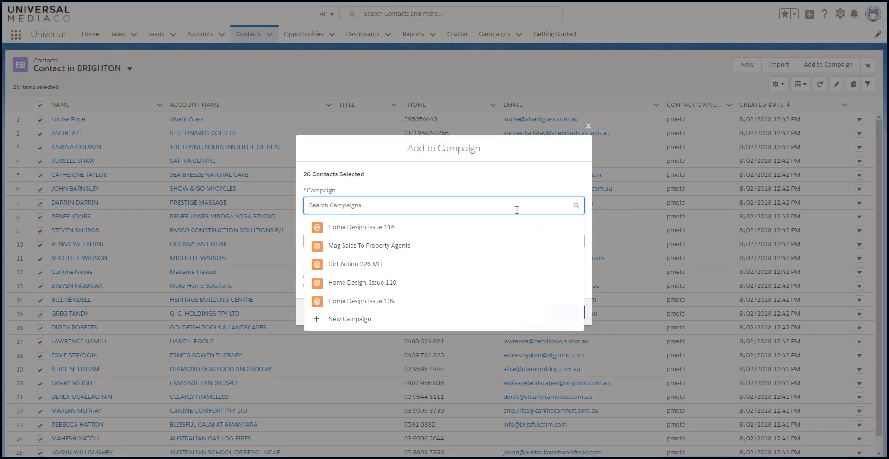
left_click(432, 228)
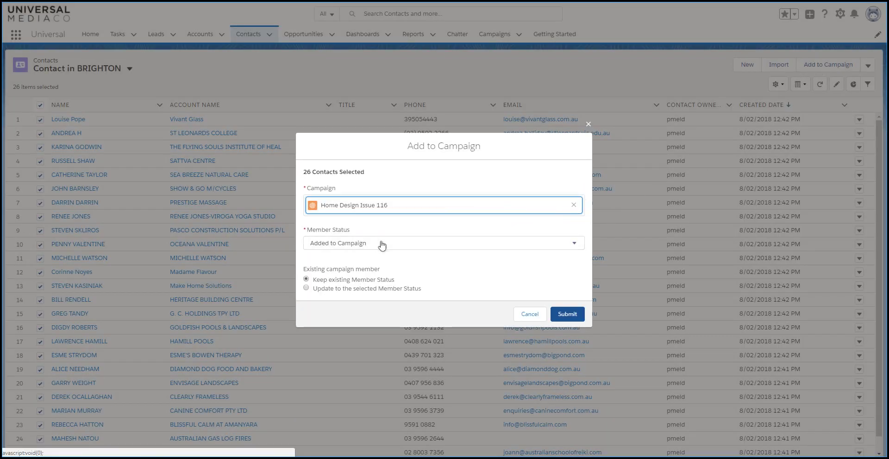
left_click(567, 314)
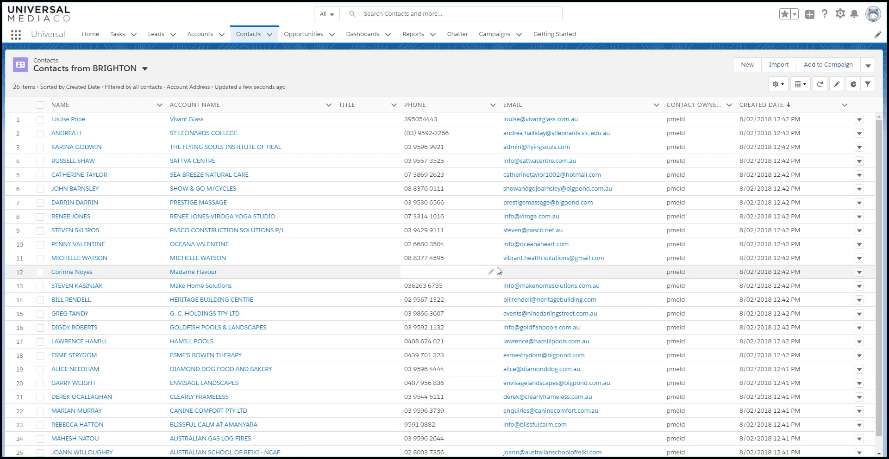
- View the My Opportunity Pipeline list, then switch to another opportunity pipeline list view
left_click(332, 36)
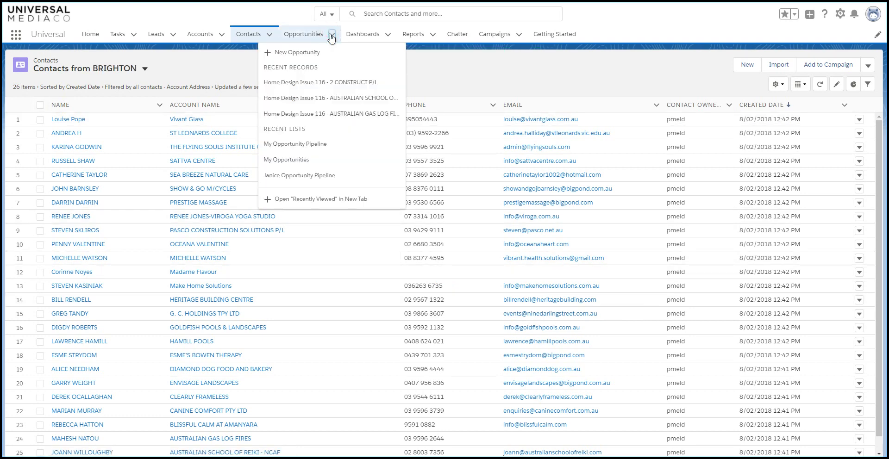
left_click(311, 147)
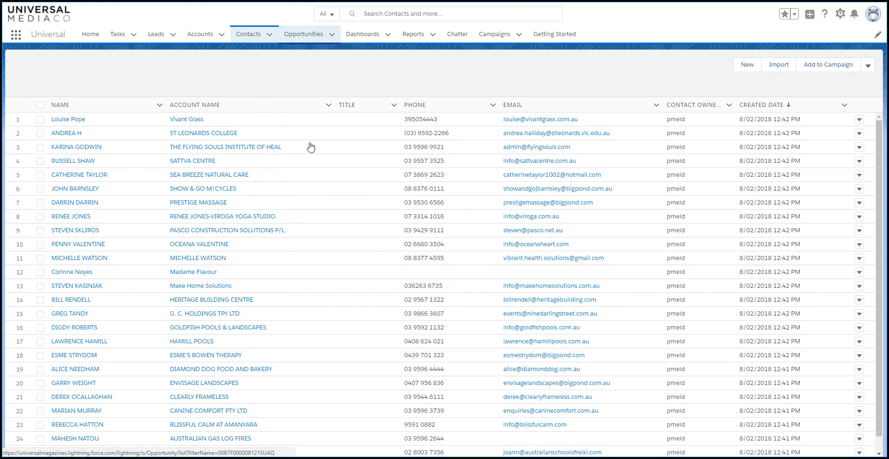
left_click(139, 69)
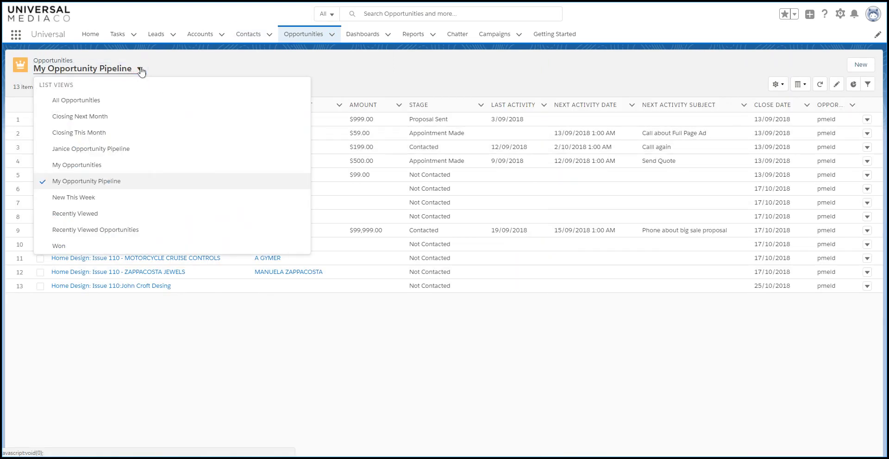
left_click(114, 149)
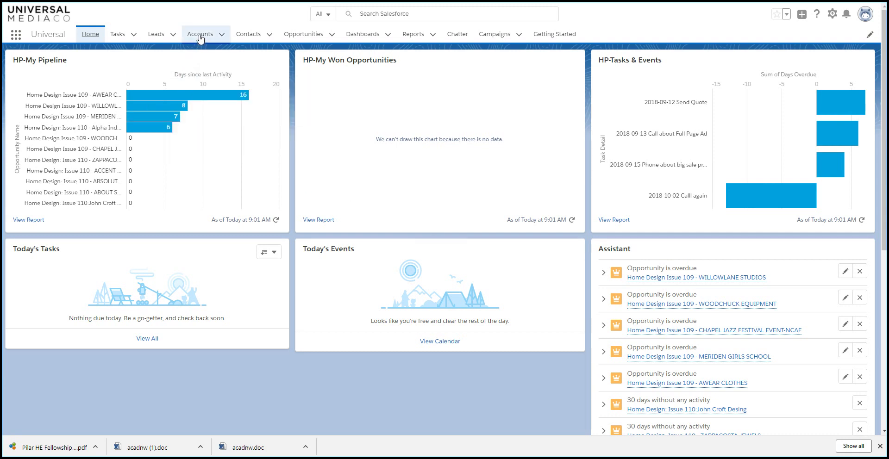
- Show the Account in PENRITH list view in Accounts
left_click(200, 35)
left_click(107, 71)
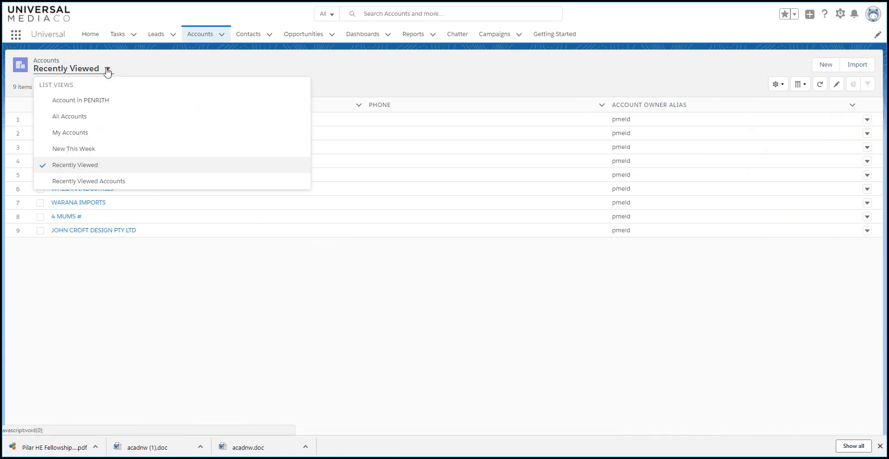
left_click(101, 103)
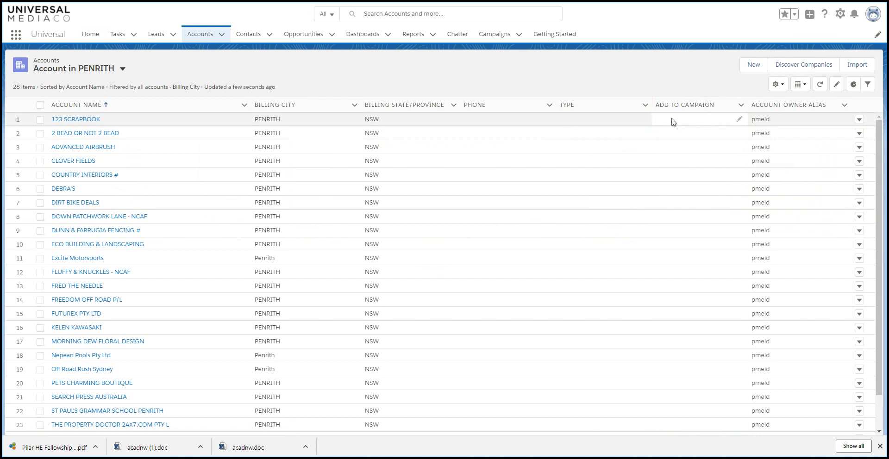
- Set 123 SCRAPBOOK's Add to Campaign value to Home Design Issue 116 and save
double_click(673, 122)
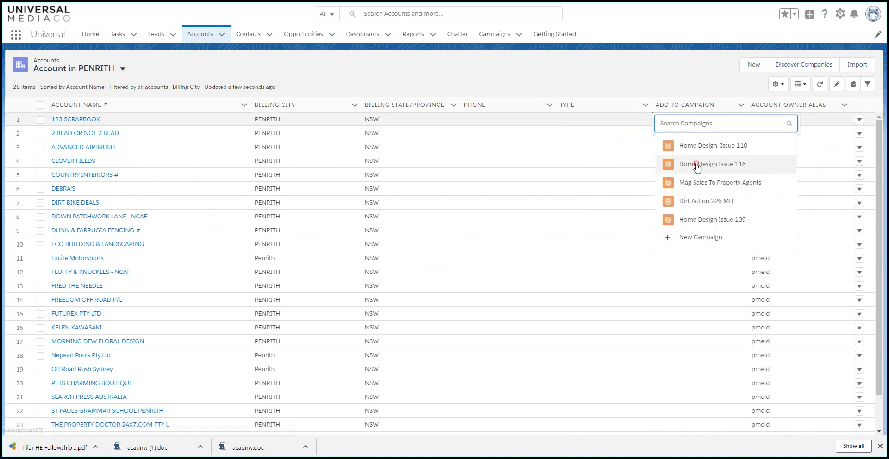
left_click(697, 166)
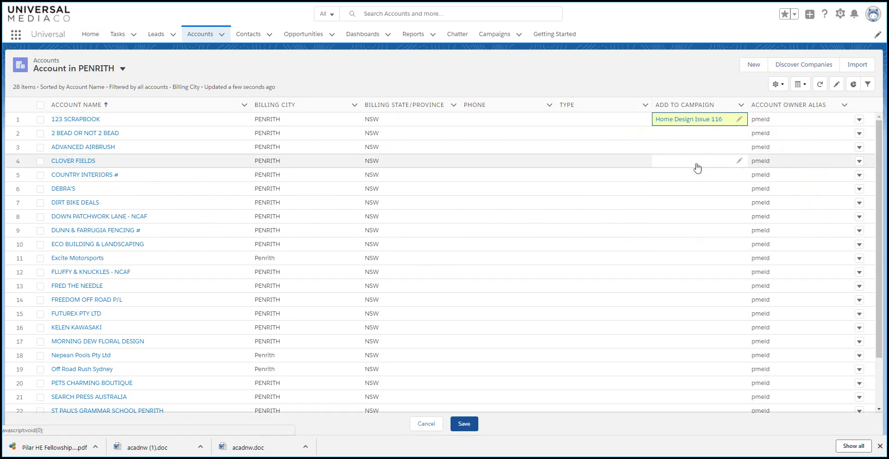
left_click(464, 424)
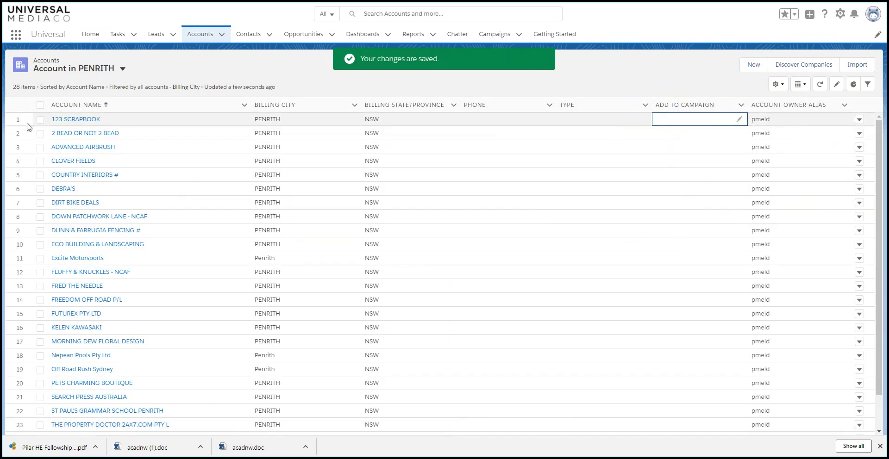
- Set Home Design Issue 116 on Advanced Airbrush, Clover Fields, Country Interiors and Debra's, then save
left_click(41, 148)
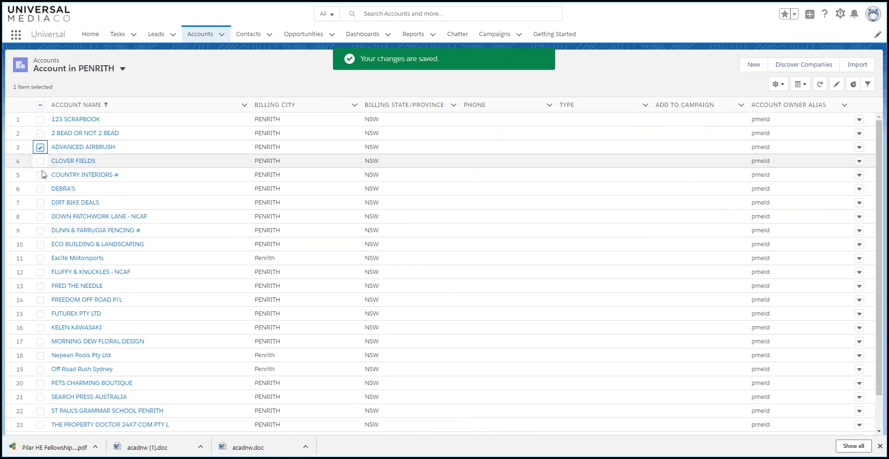
left_click(41, 175, "shift")
left_click(41, 190)
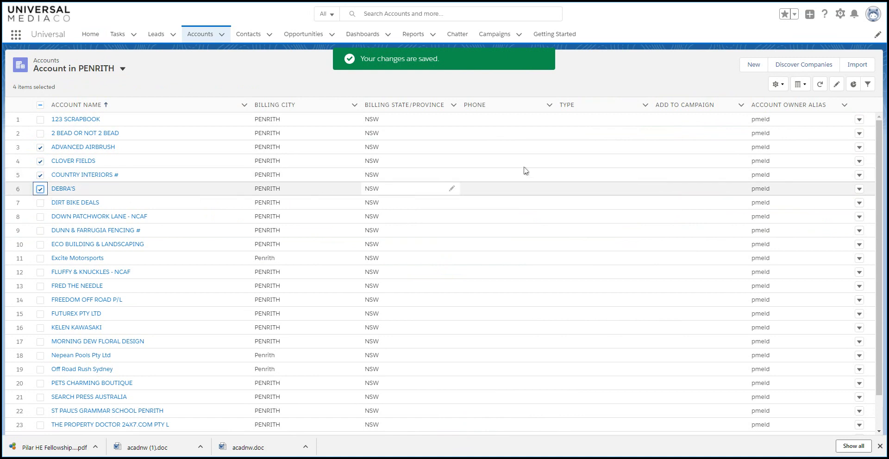
left_click(738, 148)
left_click(738, 152)
left_click(746, 188)
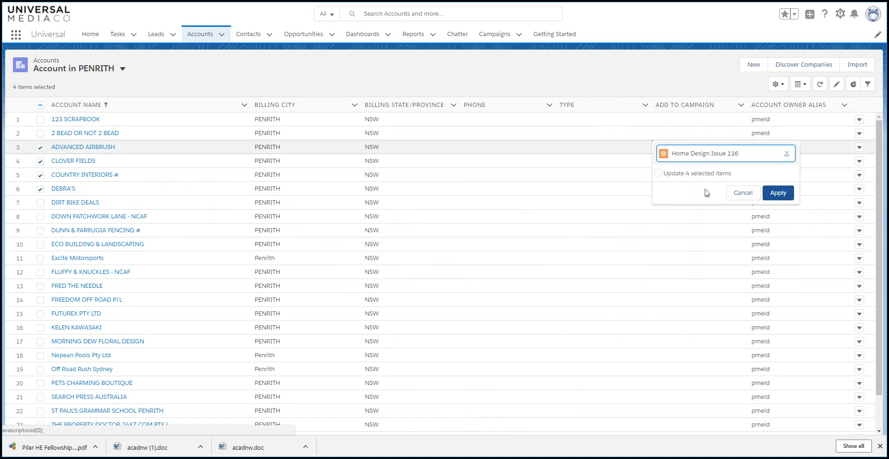
left_click(658, 174)
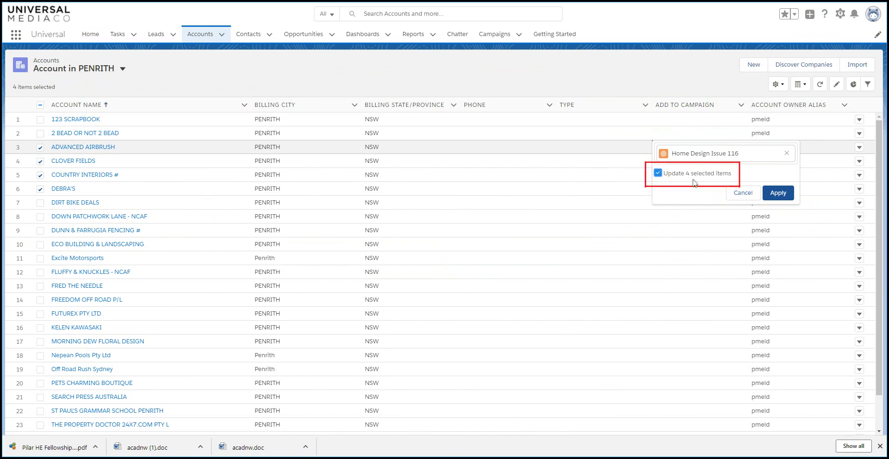
left_click(778, 195)
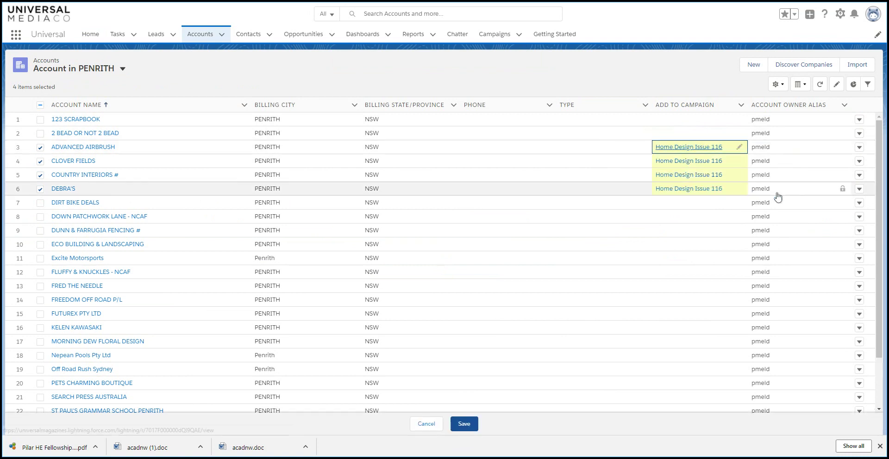
left_click(464, 424)
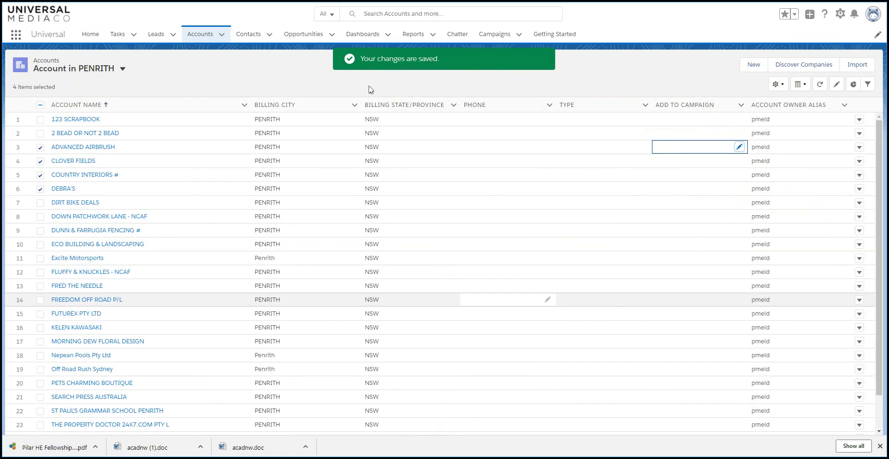
- Open the Opportunity Pipeline list view from the Opportunities recent lists
left_click(331, 35)
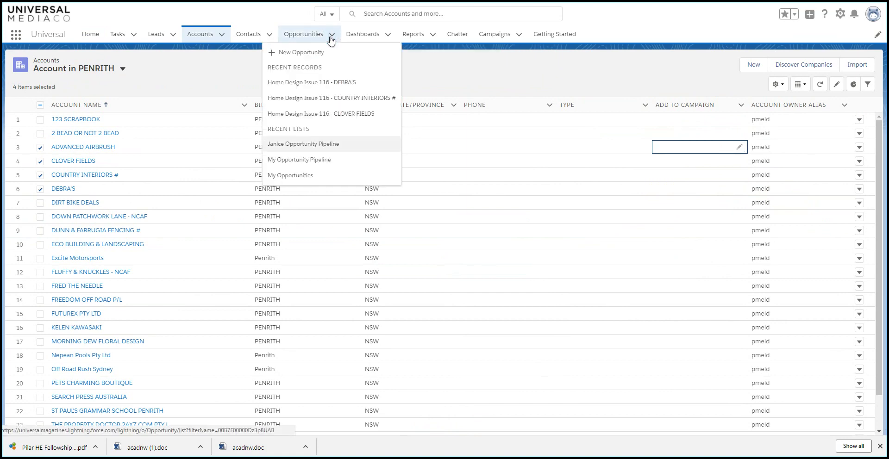
left_click(330, 144)
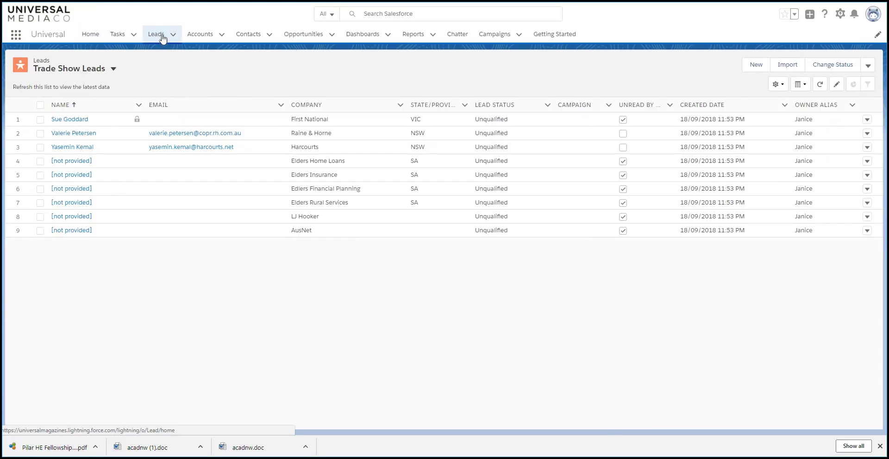
- Start a new lead from the Leads tab with campaign Home Design Issue 116
left_click(160, 35)
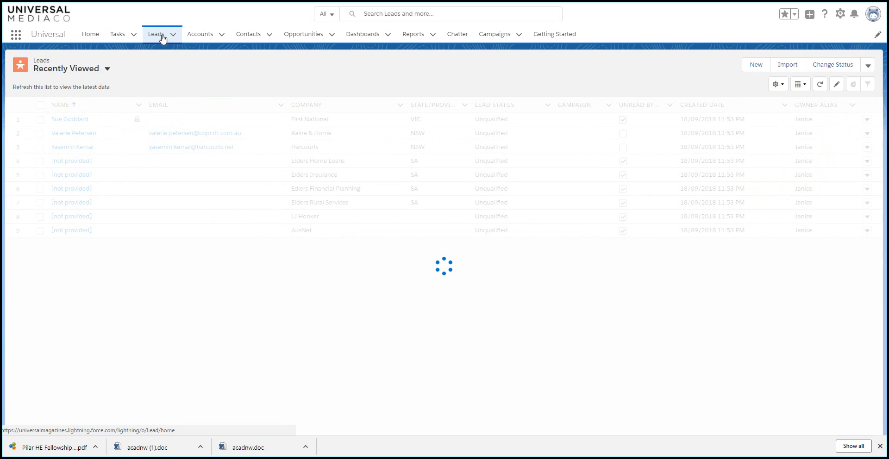
left_click(748, 66)
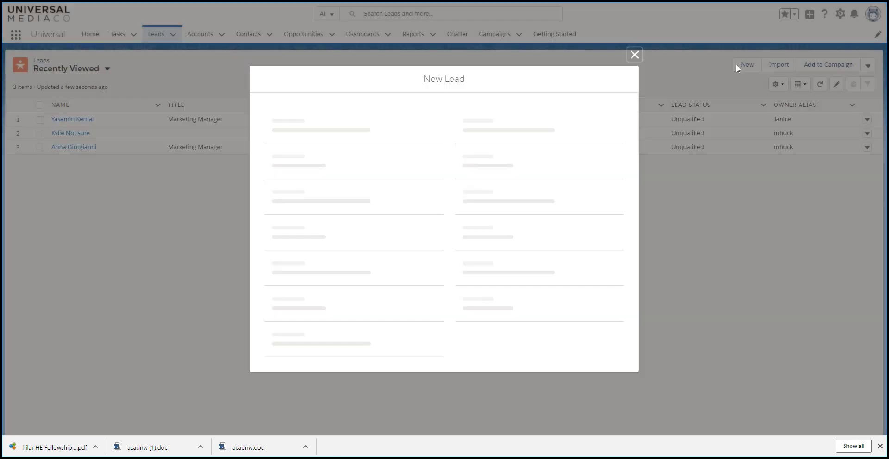
left_click(340, 110)
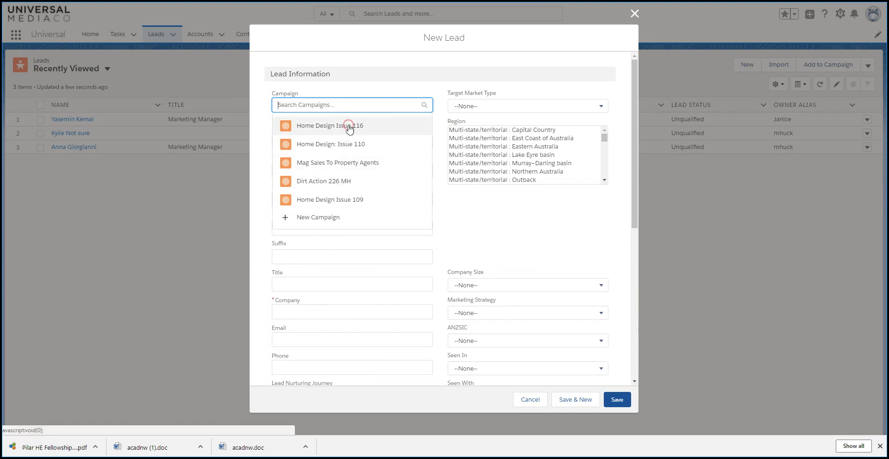
left_click(349, 126)
- Enter the lead's first and last name, company, and e-mail address
left_click(313, 183)
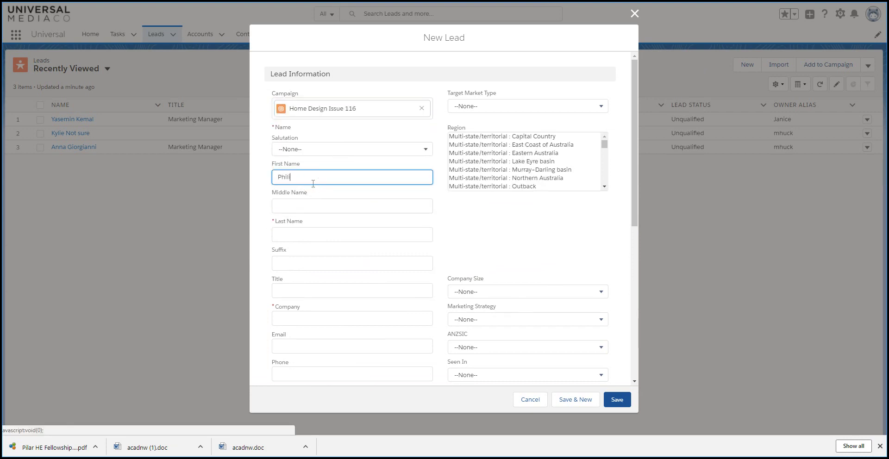
key("Tab")
key("Tab")
key("Tab")
key("Tab")
key("Tab")
type("A")
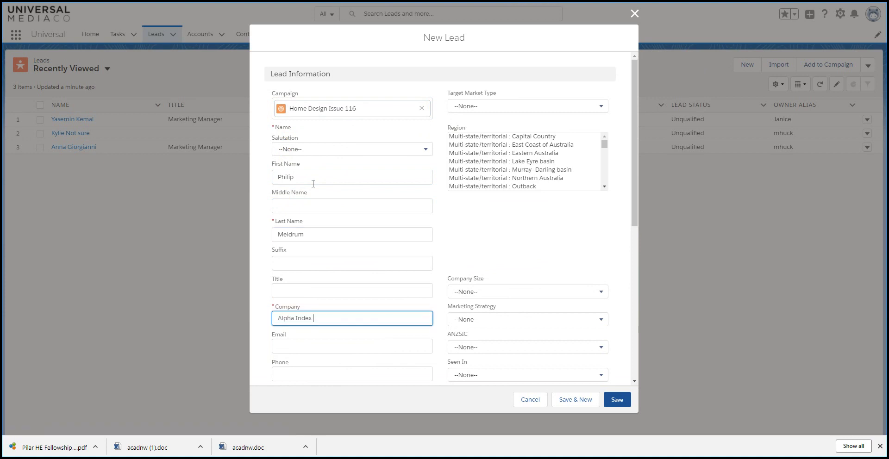
key("Tab")
- Fill in the lead's Brighton street address and postcode, then save the lead
key("Tab")
key("Tab")
key("Tab")
key("Tab")
key("Tab")
key("Tab")
type("BN1 WA")
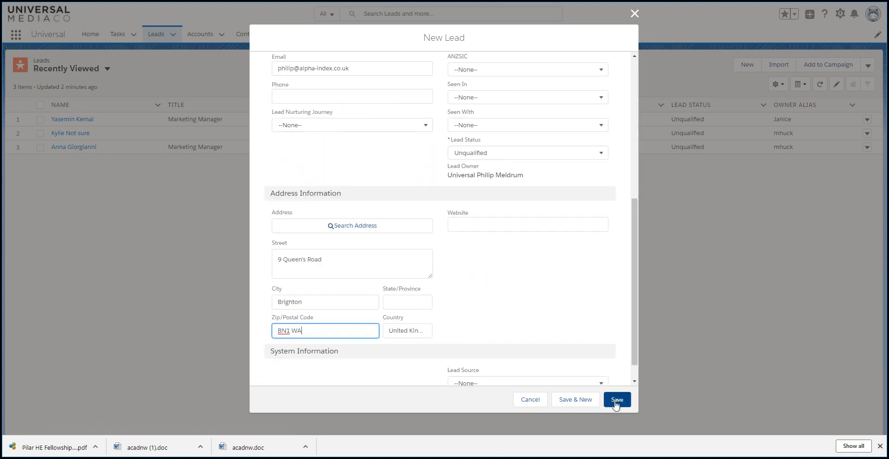
left_click(616, 401)
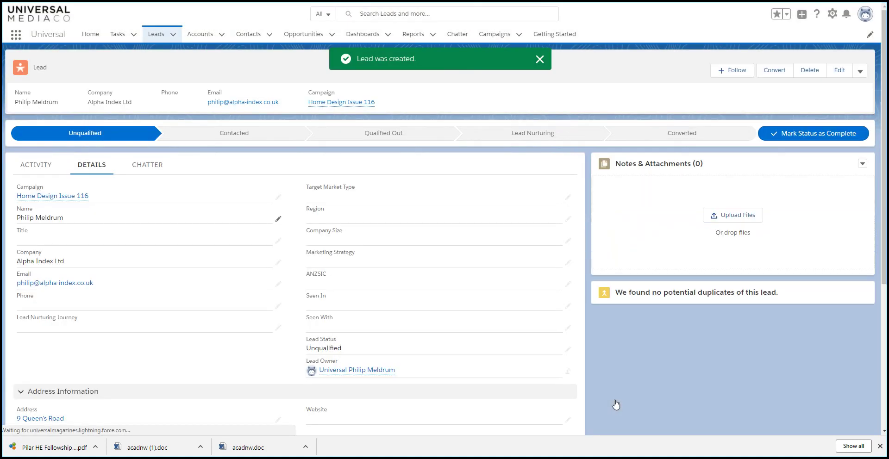
- Convert the lead, attaching it to the existing Alpha Index Ltd account
left_click(772, 75)
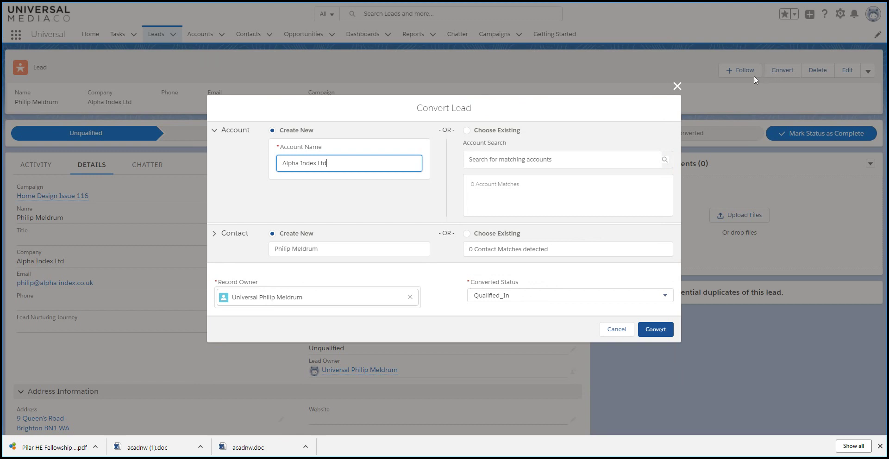
left_click(568, 160)
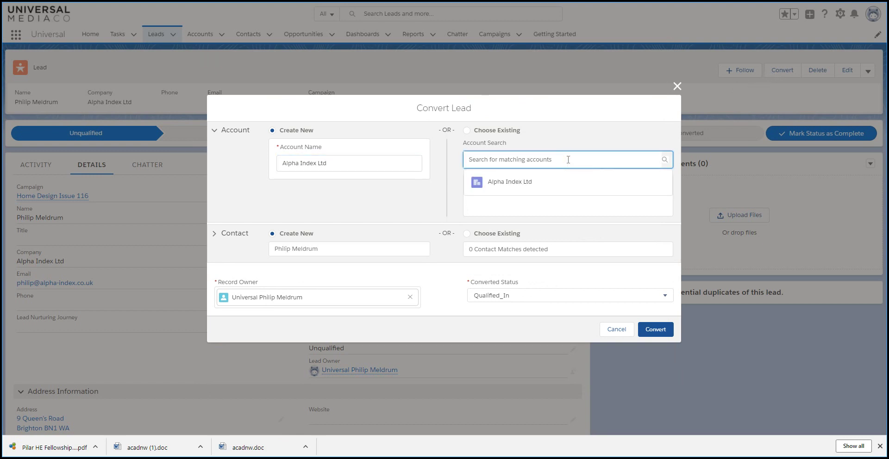
type("alpha")
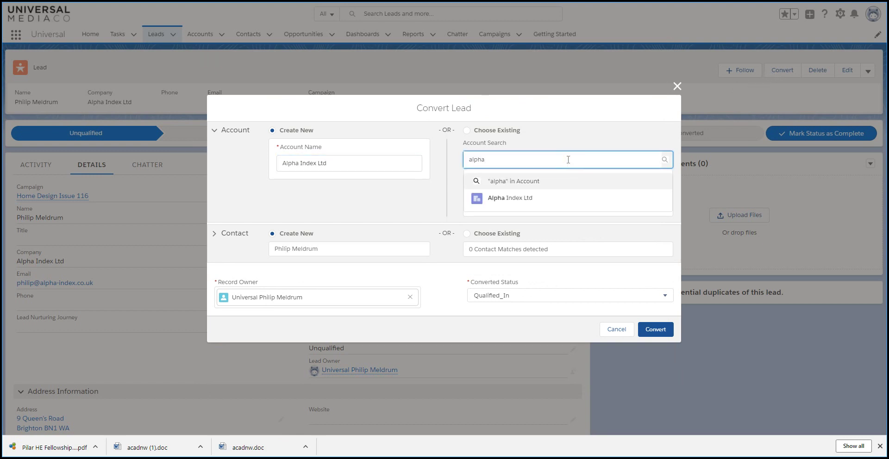
left_click(511, 197)
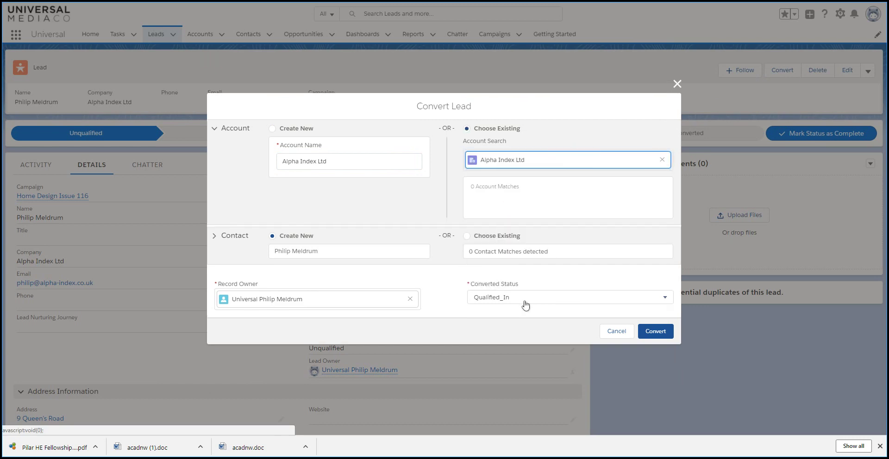
left_click(656, 332)
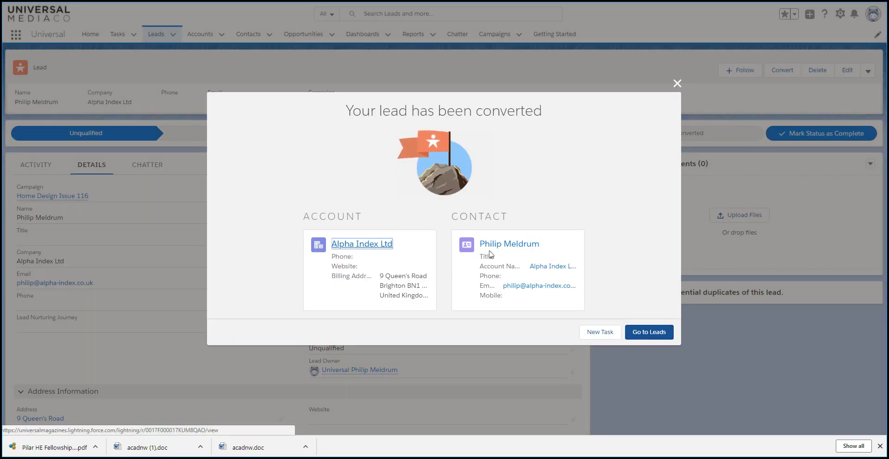
- Open the newly created contact record, then return to the leads list
left_click(509, 244)
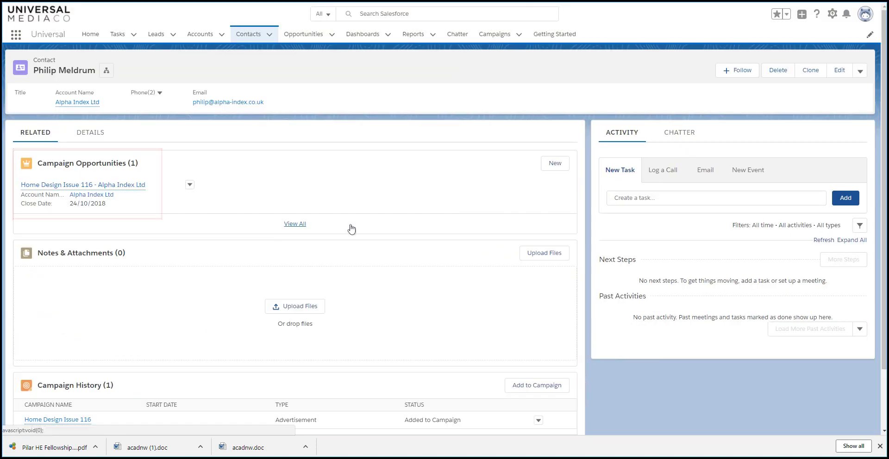
mouse_move(116, 187)
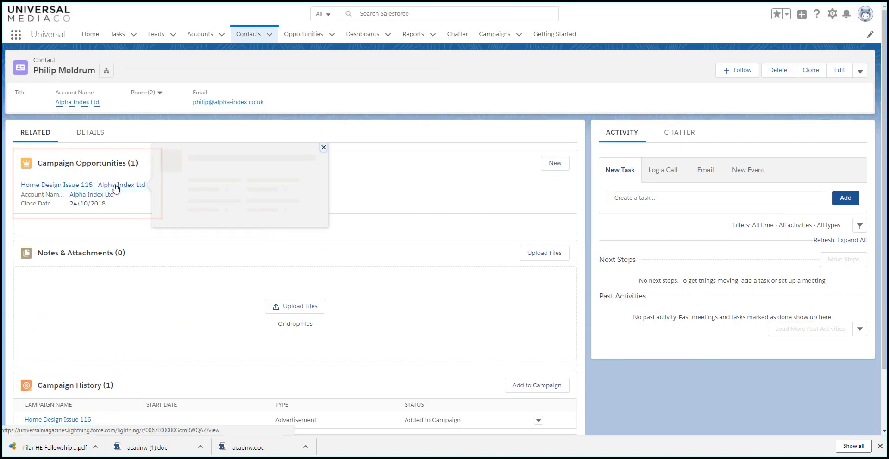
left_click(156, 33)
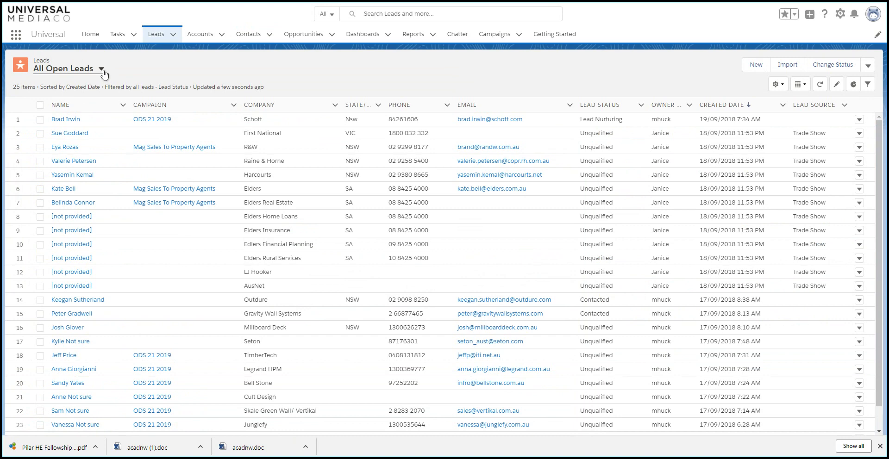
- In the Trade Show Leads view, set First National's campaign to Home Design Issue 116 and save
left_click(104, 74)
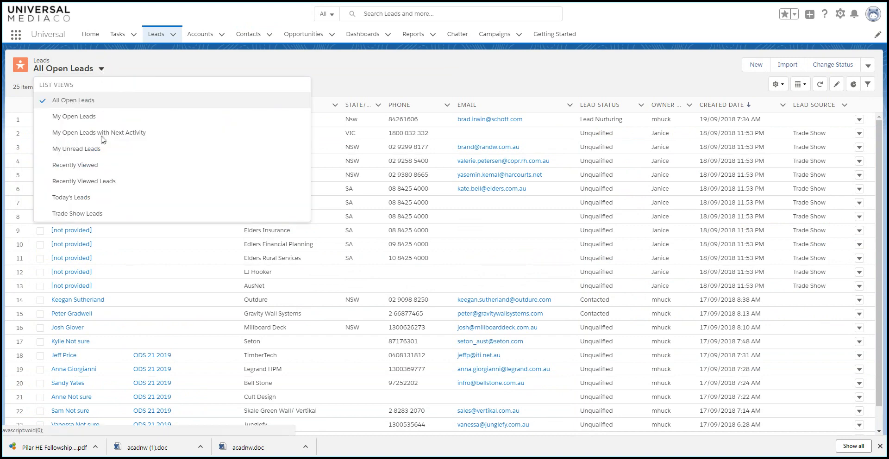
left_click(79, 214)
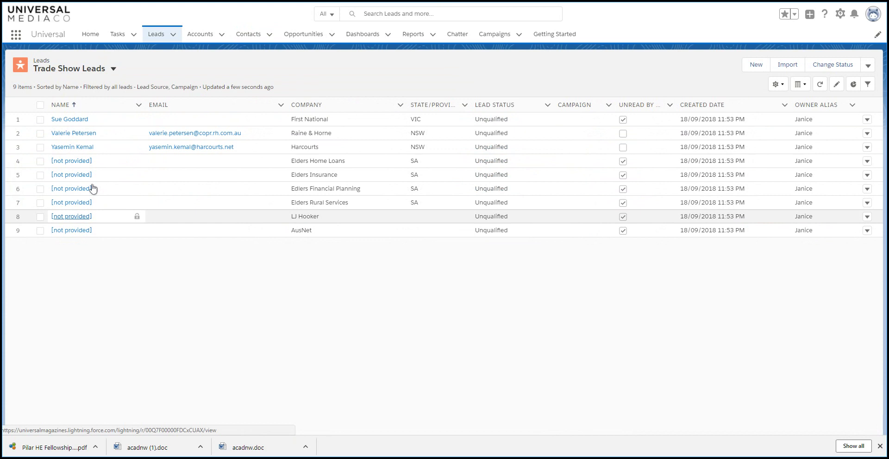
left_click(65, 121)
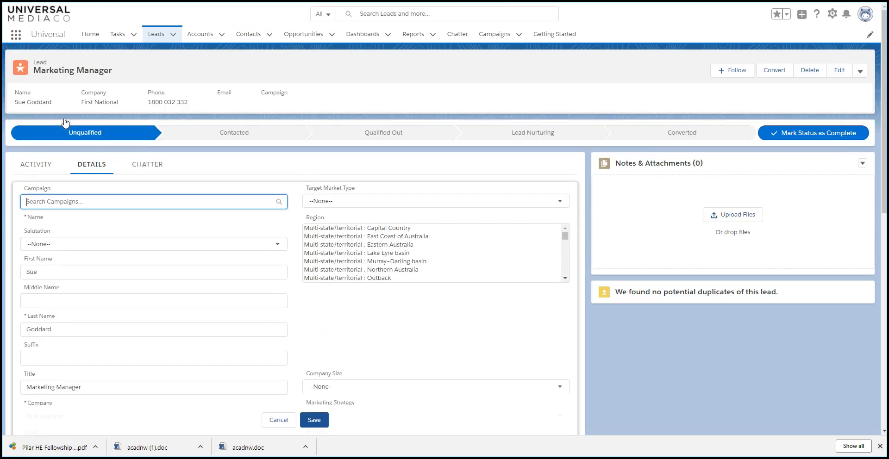
left_click(97, 201)
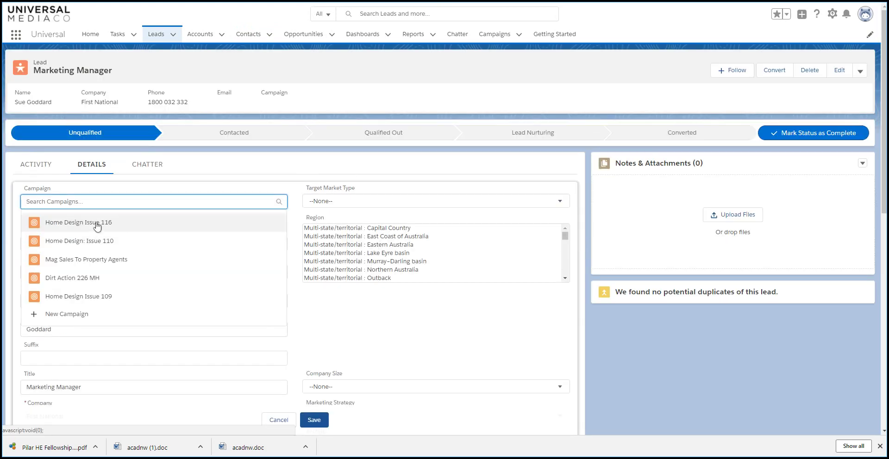
left_click(96, 225)
left_click(317, 422)
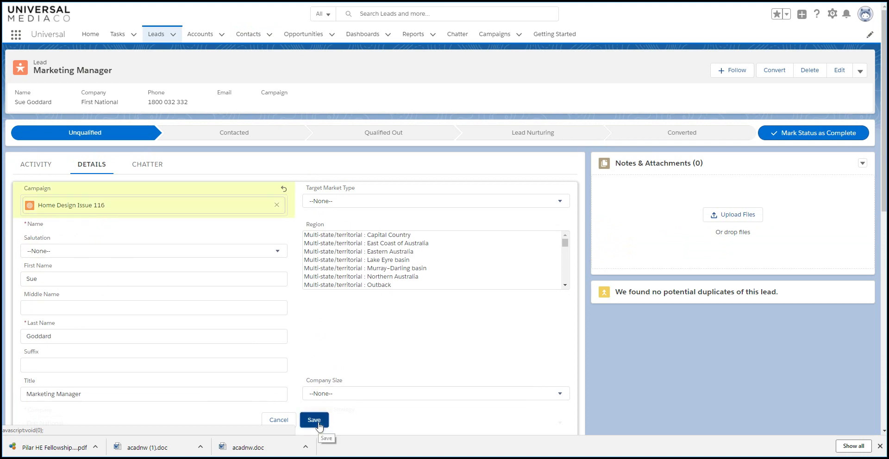